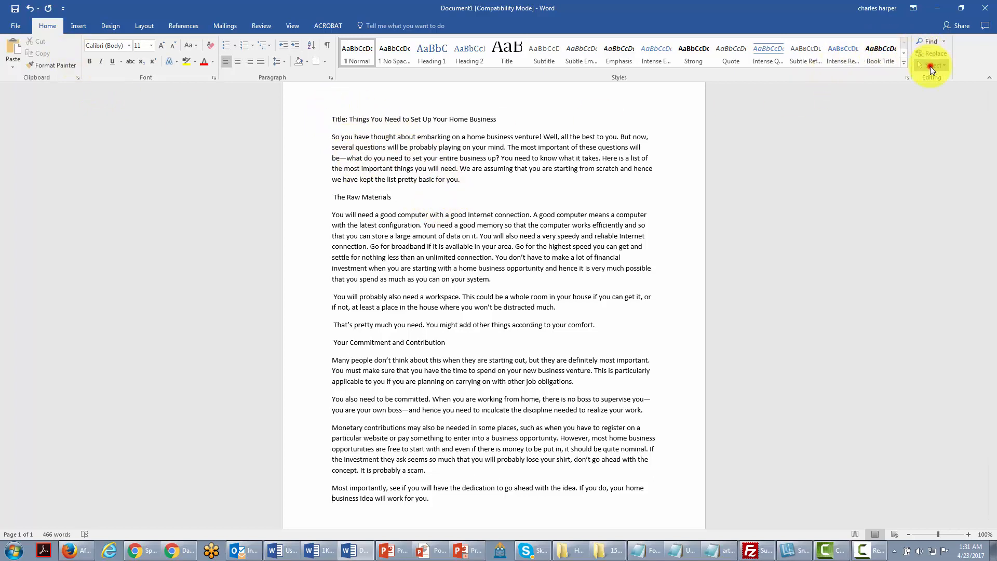
Select the entire article text in the Word document
{"action": "left_click", "coordinate": [929, 65]}
{"action": "left_click", "coordinate": [856, 79]}
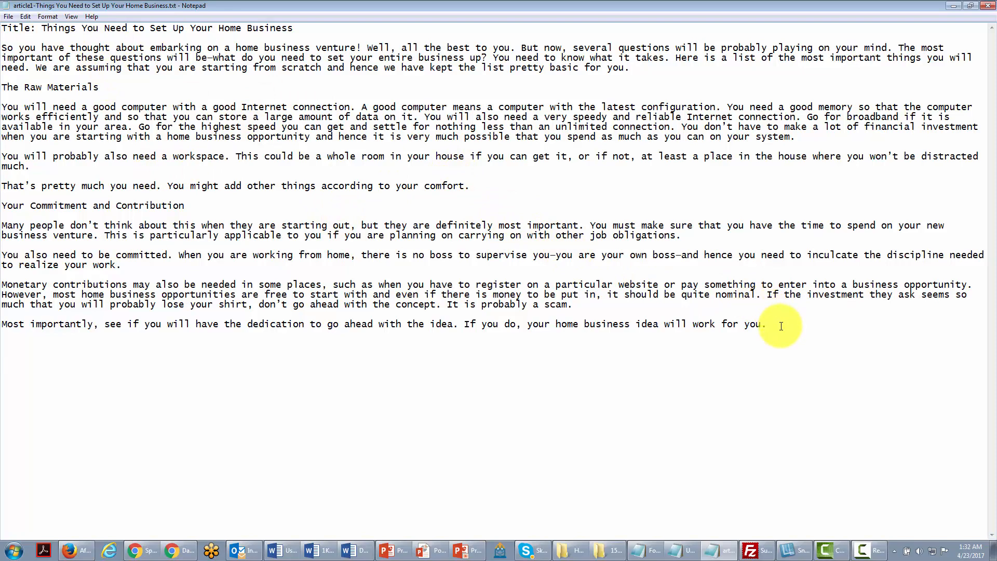
Switch to the article's text file in Notepad and copy all of its text
{"action": "left_click_drag", "start_coordinate": [774, 325], "coordinate": [473, 244]}
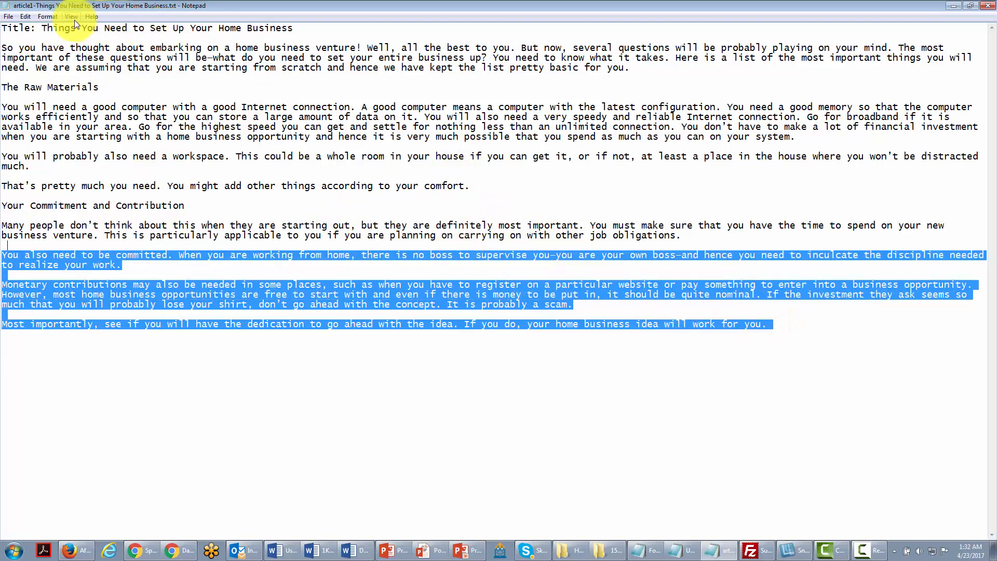
{"action": "left_click", "coordinate": [27, 17]}
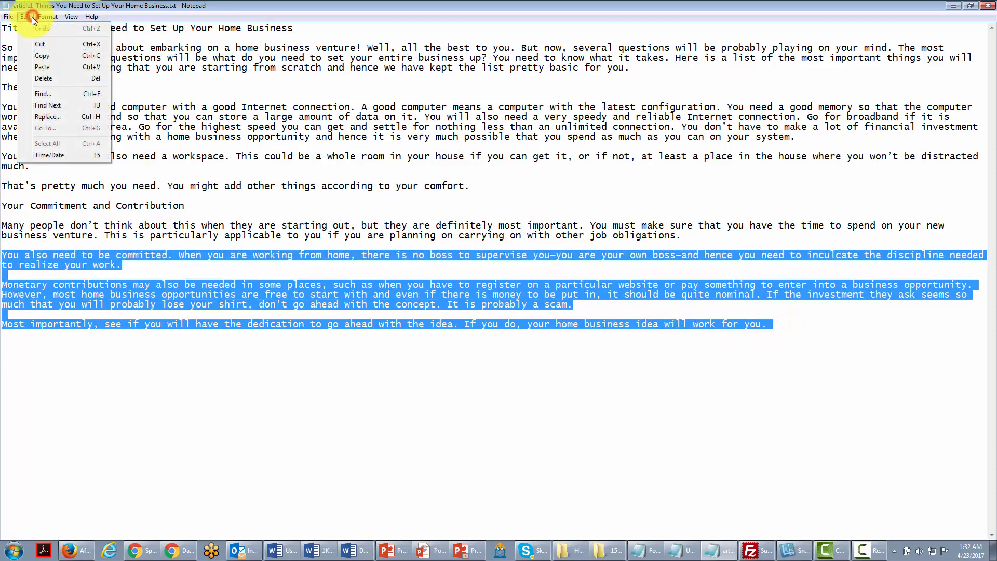
{"action": "key", "text": "ctrl+a"}
{"action": "right_click", "coordinate": [182, 110]}
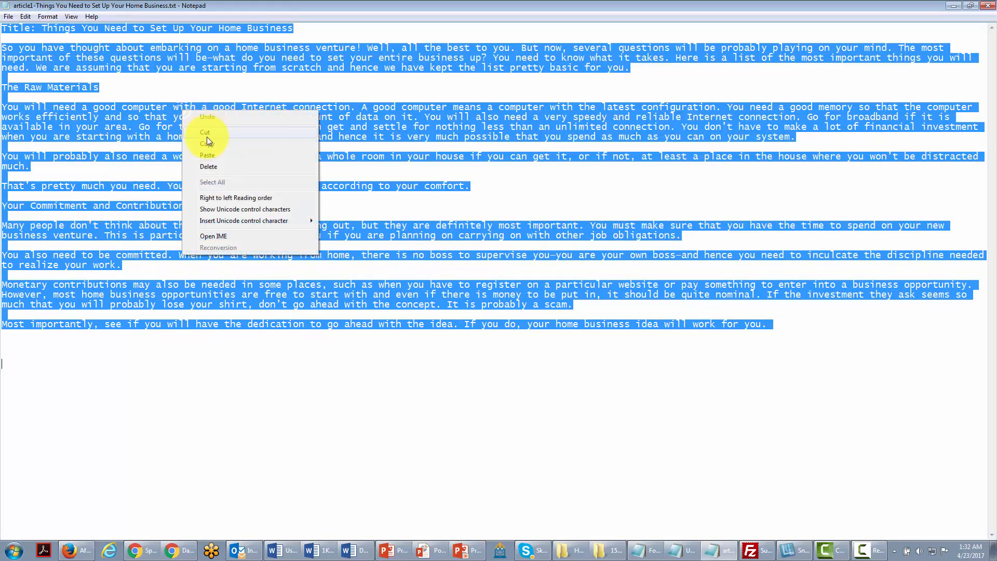
{"action": "left_click", "coordinate": [206, 142]}
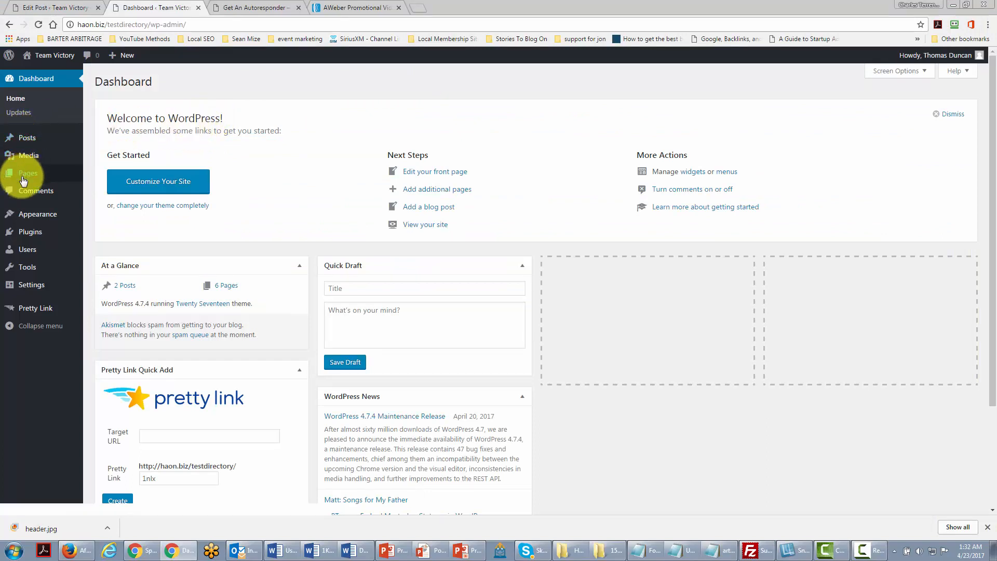
Switch to the WordPress dashboard in Chrome, start a new post and paste the copied article into its body
{"action": "mouse_move", "coordinate": [27, 140]}
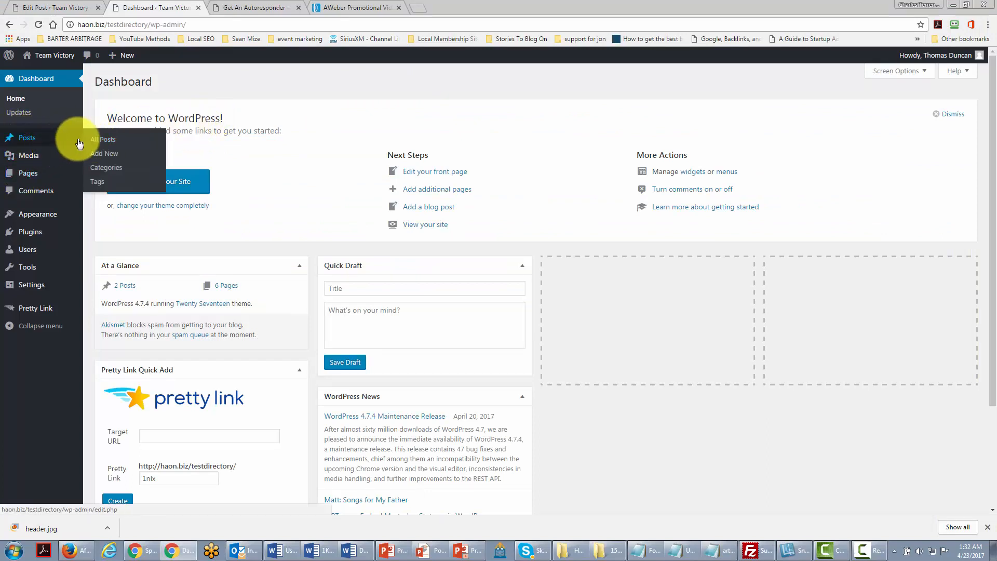
{"action": "left_click", "coordinate": [102, 155]}
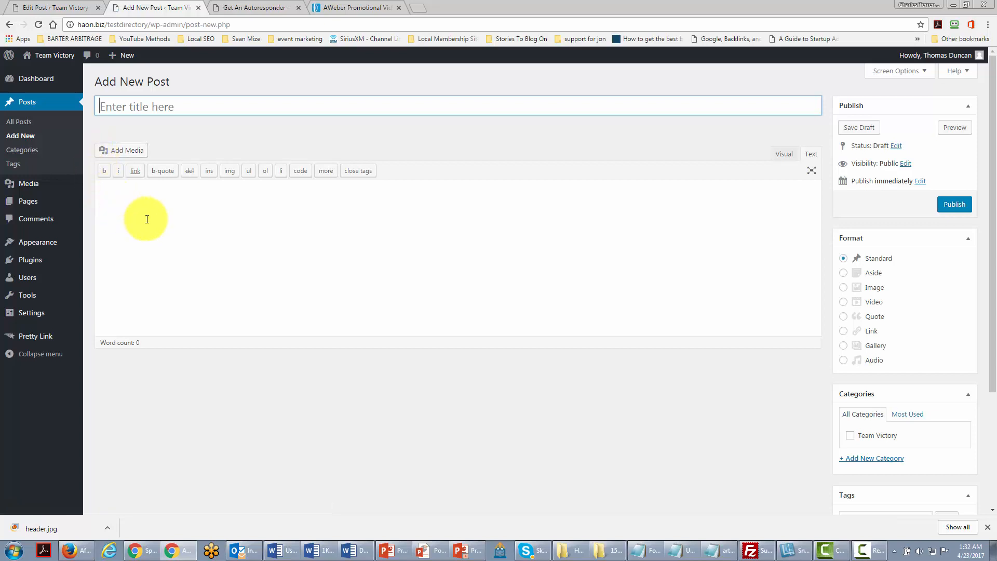
{"action": "left_click", "coordinate": [116, 190]}
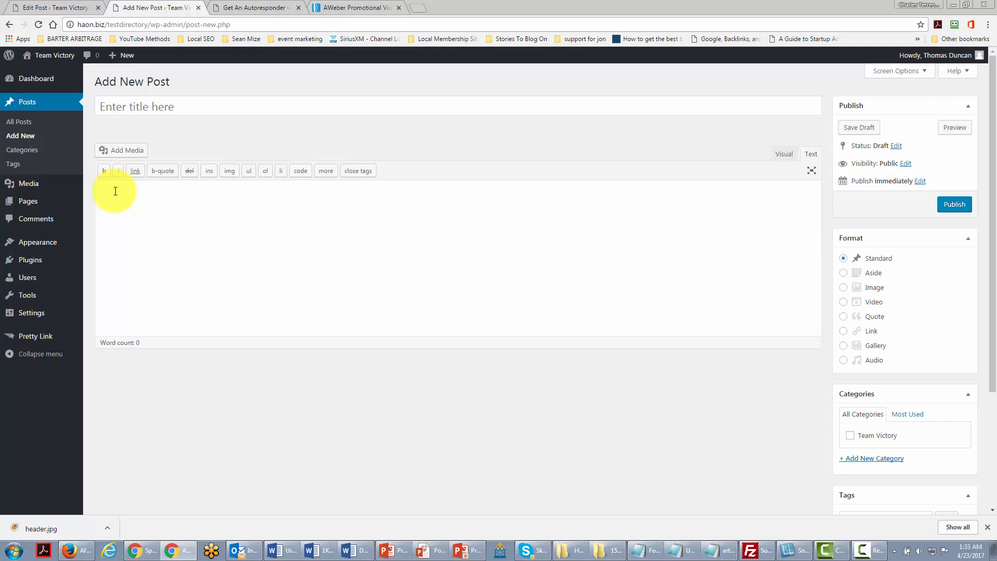
{"action": "key", "text": "ctrl+v"}
Cut the line "Title: Things You Need to Set Up Your Home Business" from the body and paste it as the post title
{"action": "left_click", "coordinate": [314, 185]}
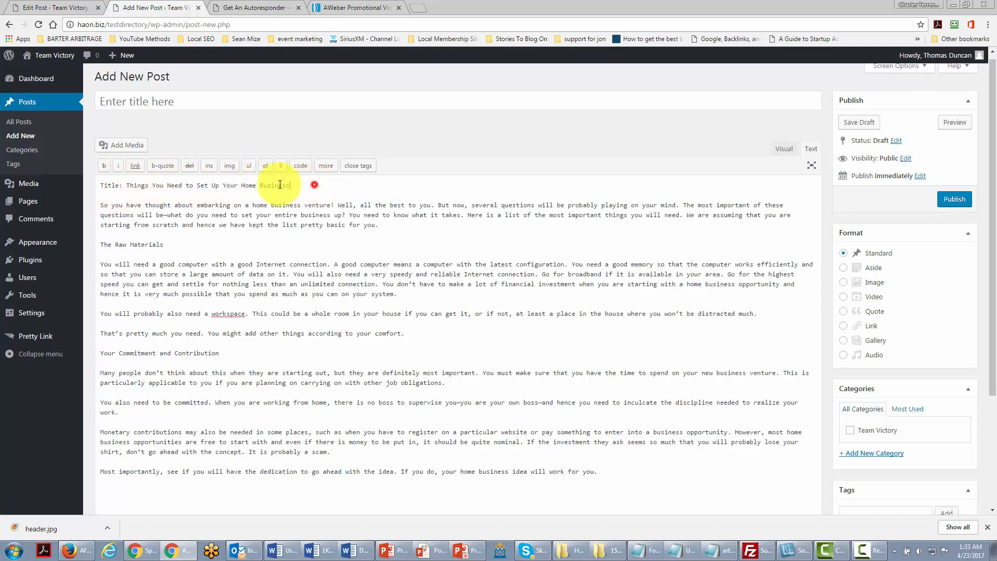
{"action": "left_click_drag", "start_coordinate": [280, 185], "coordinate": [78, 178]}
{"action": "mouse_move", "coordinate": [83, 185]}
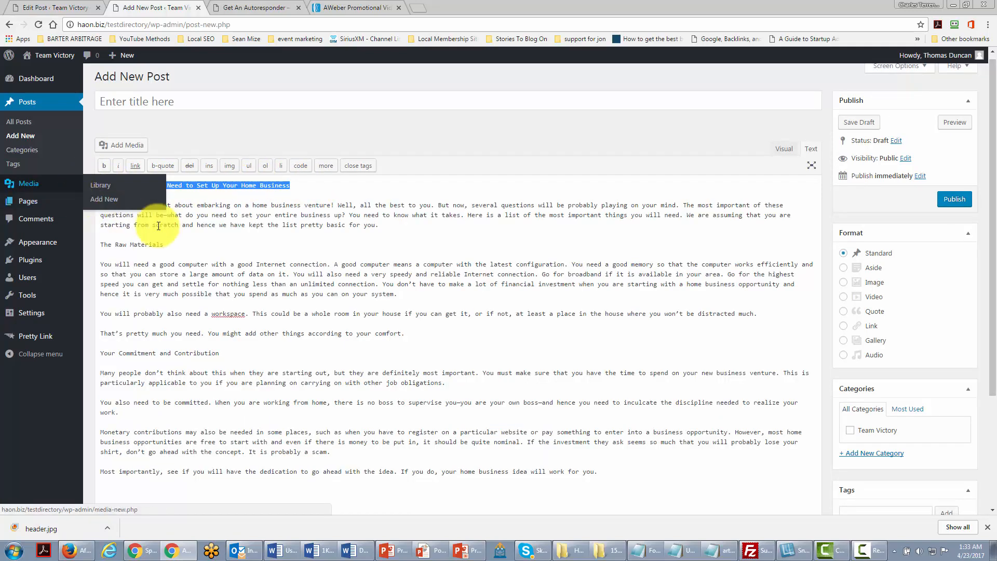
{"action": "key", "text": "ctrl+x"}
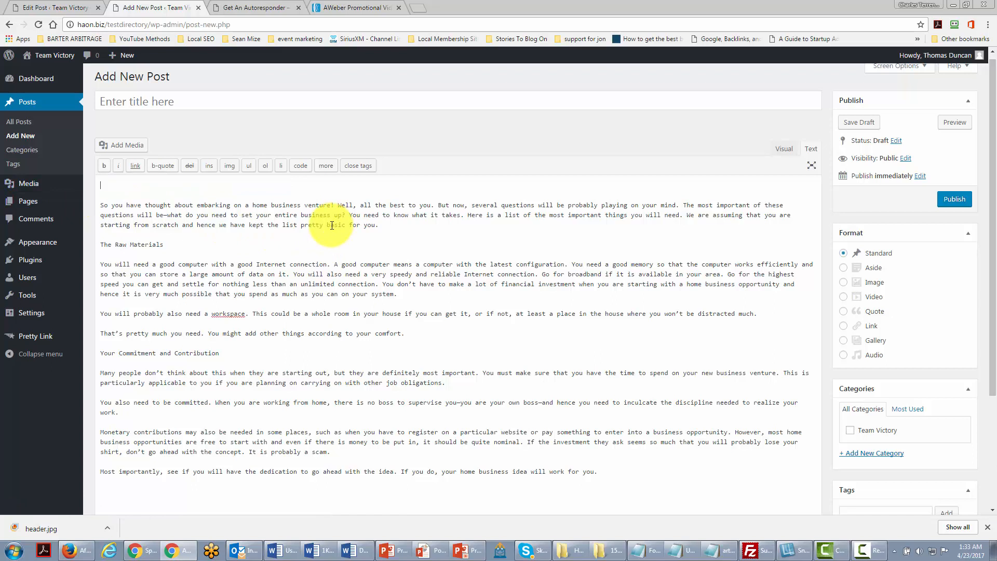
{"action": "left_click", "coordinate": [104, 101]}
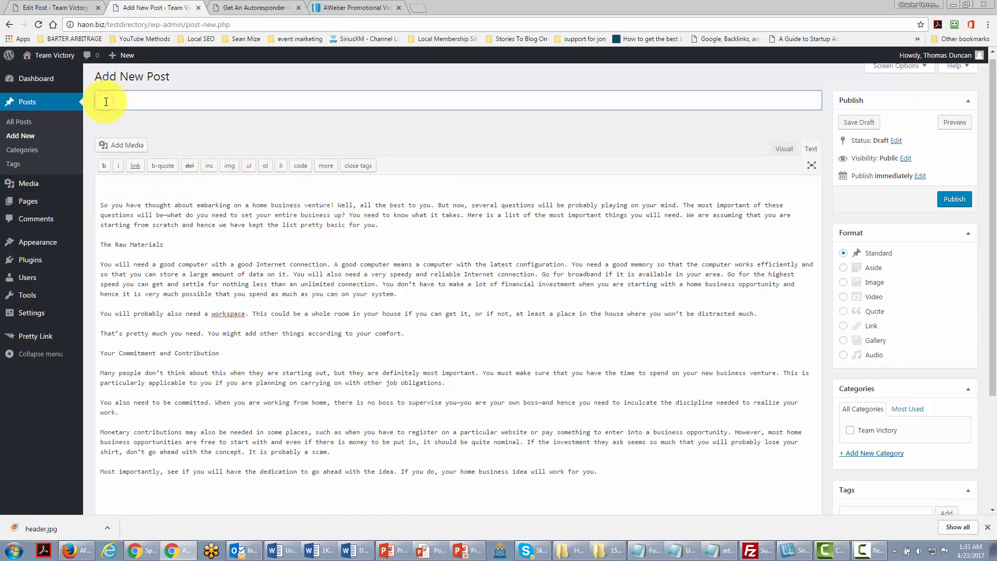
{"action": "key", "text": "ctrl+v"}
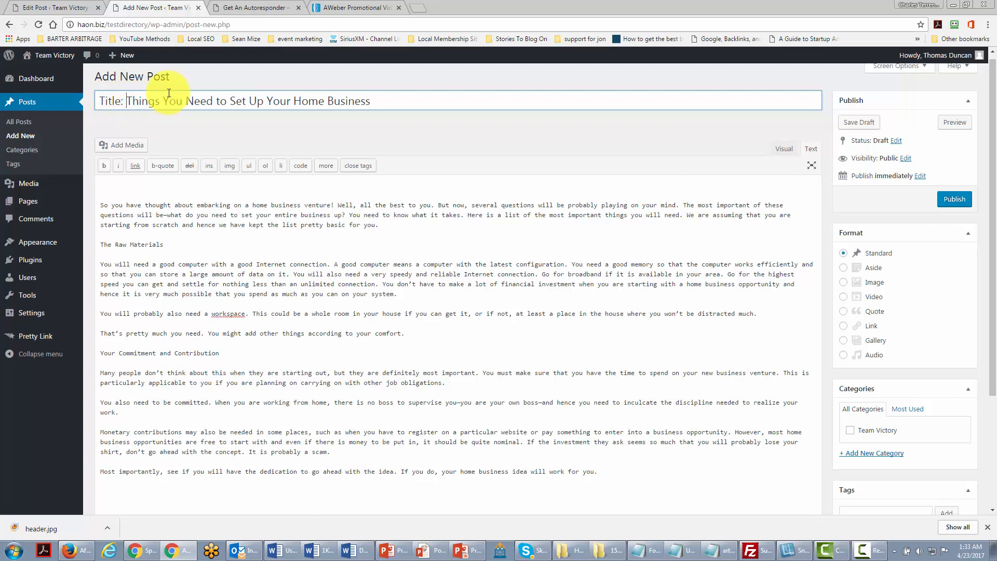
Remove the "Title: " prefix so the post title reads "Things You Need to Set Up Your Home Business"
{"action": "key", "text": "BackSpace"}
{"action": "key", "text": "BackSpace"}
{"action": "key", "text": "BackSpace"}
{"action": "key", "text": "BackSpace"}
{"action": "key", "text": "BackSpace"}
{"action": "key", "text": "BackSpace"}
{"action": "key", "text": "BackSpace"}
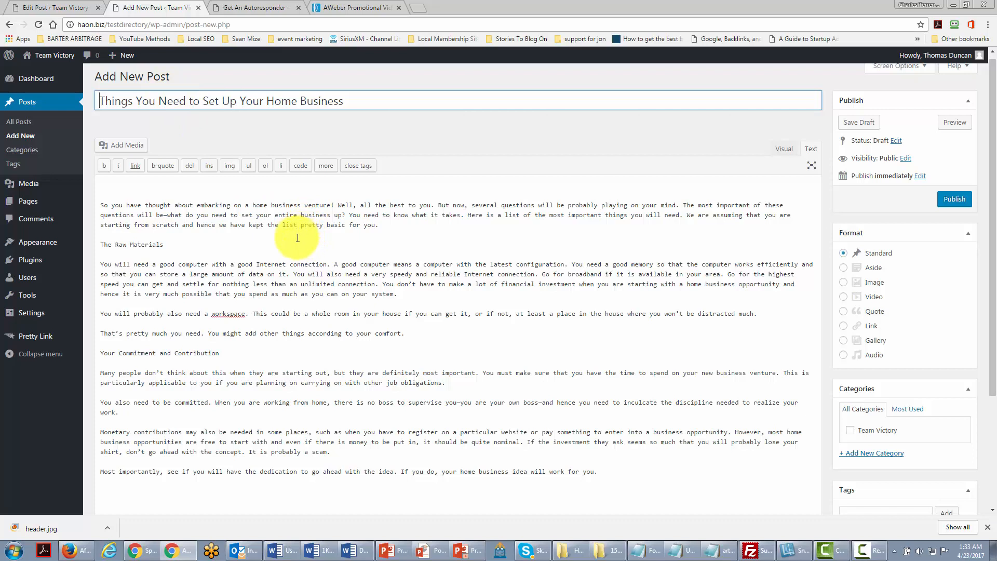
Delete the empty lines above the first paragraph of the post body
{"action": "left_click", "coordinate": [107, 190]}
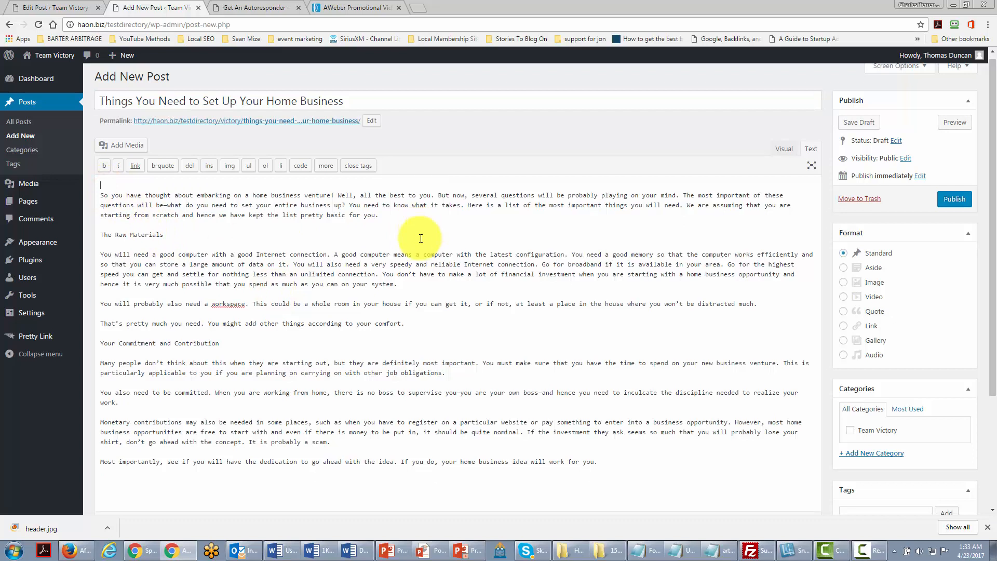
{"action": "key", "text": "Delete"}
{"action": "key", "text": "Delete"}
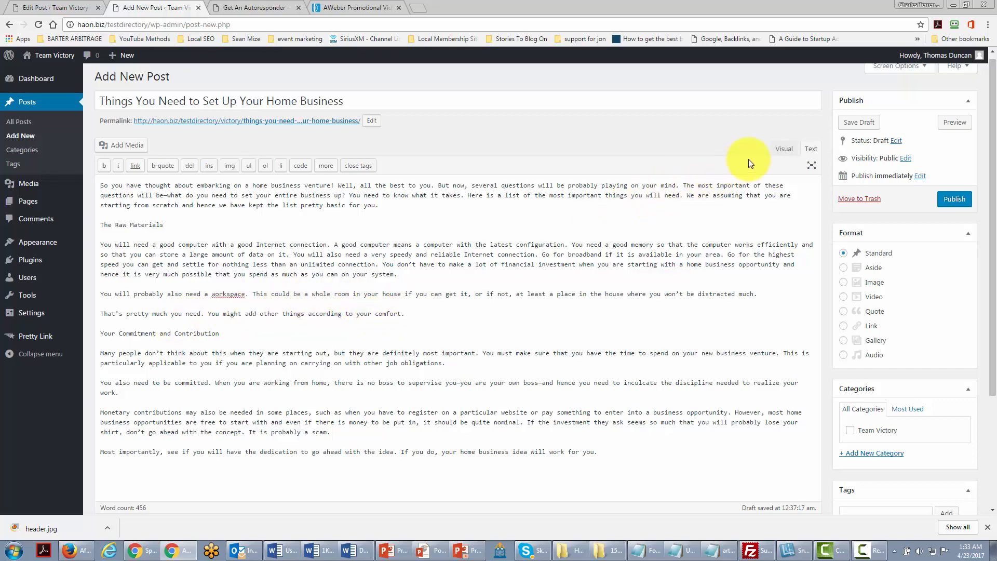
Switch the post to visual editing and format the line "The Raw Materials" as Heading 4
{"action": "left_click", "coordinate": [784, 151]}
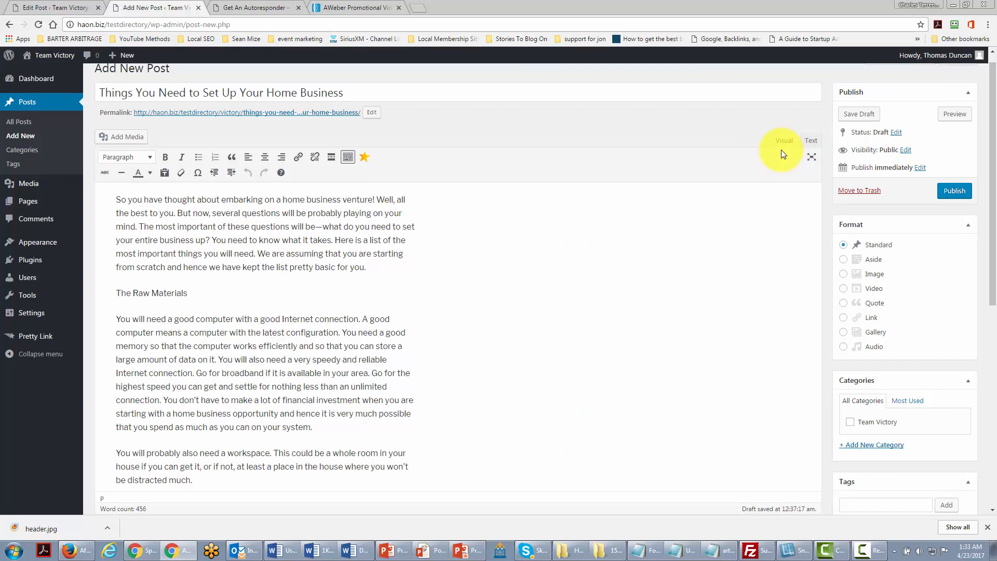
{"action": "scroll", "coordinate": [363, 323], "scroll_direction": "up", "scroll_amount": 1}
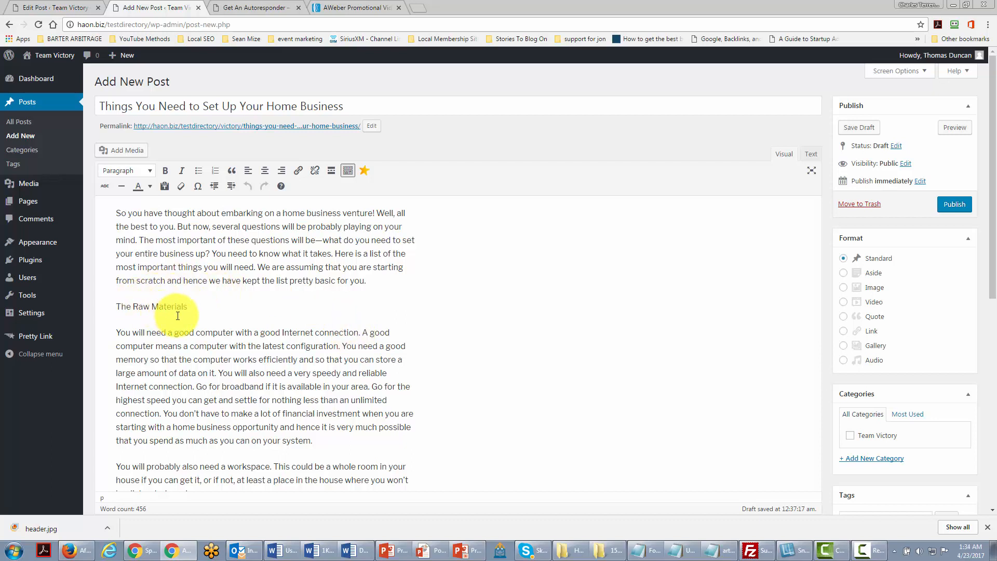
{"action": "scroll", "coordinate": [176, 316], "scroll_direction": "down", "scroll_amount": 1}
{"action": "scroll", "coordinate": [178, 315], "scroll_direction": "up", "scroll_amount": 1}
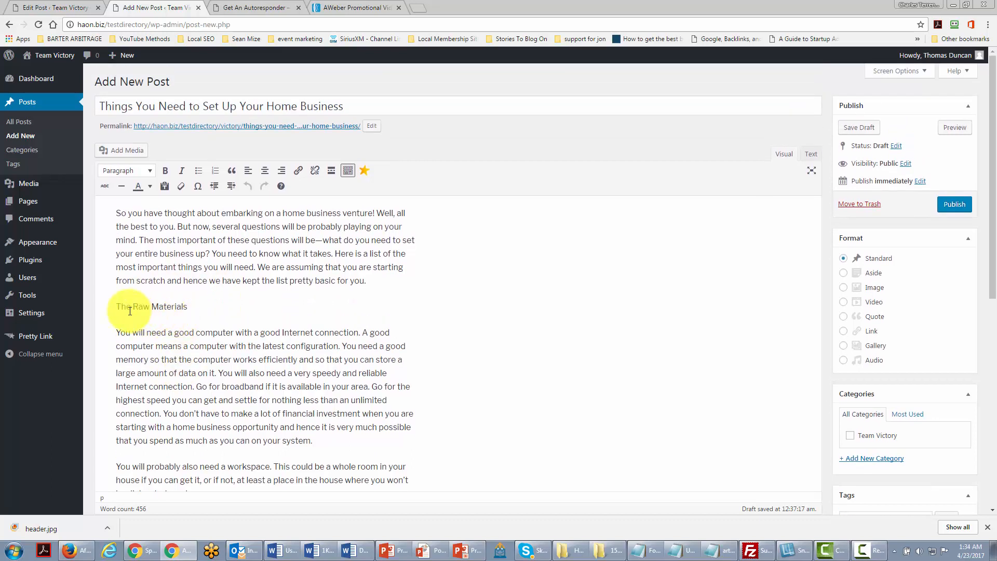
{"action": "left_click_drag", "start_coordinate": [108, 307], "coordinate": [189, 306]}
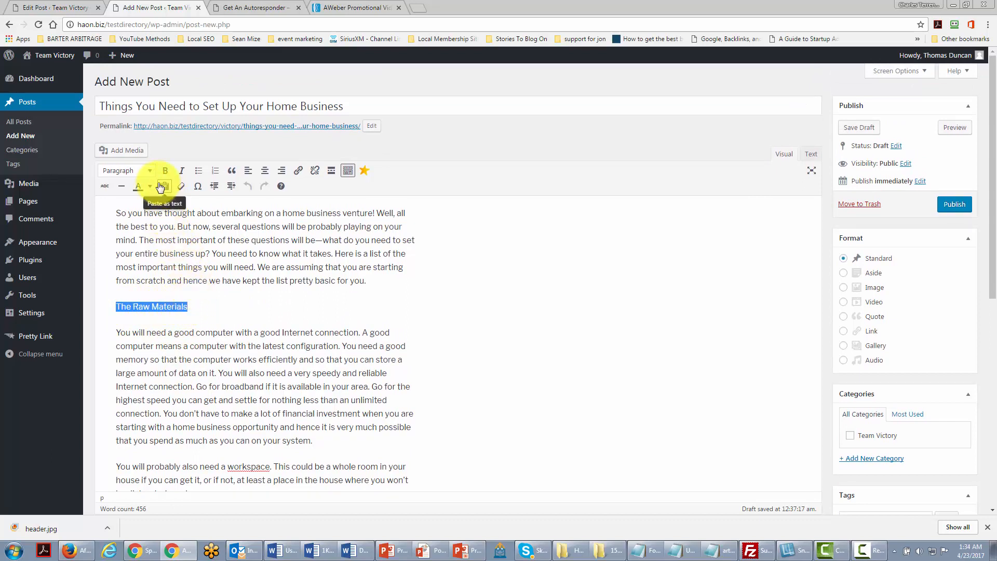
{"action": "left_click", "coordinate": [149, 171]}
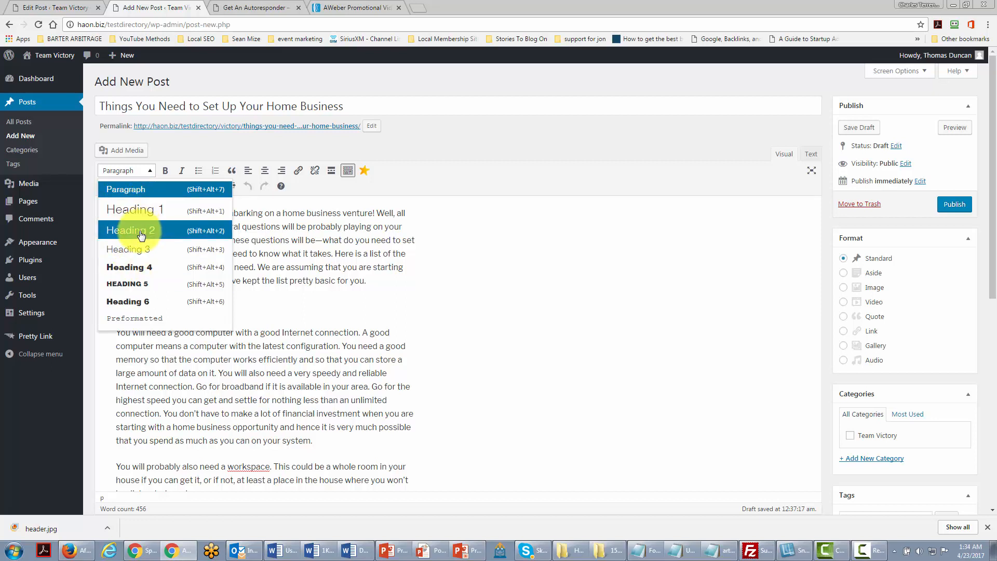
{"action": "left_click", "coordinate": [134, 267]}
Format the line "Your Commitment and Contribution" as Heading 4
{"action": "scroll", "coordinate": [155, 261], "scroll_direction": "down", "scroll_amount": 6}
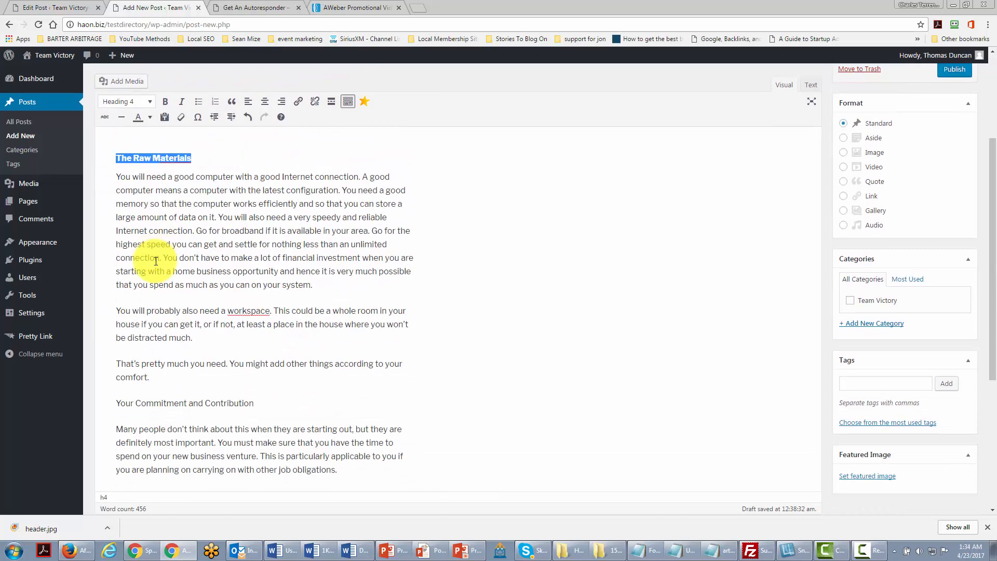
{"action": "left_click", "coordinate": [116, 246]}
{"action": "left_click_drag", "start_coordinate": [118, 246], "coordinate": [269, 245]}
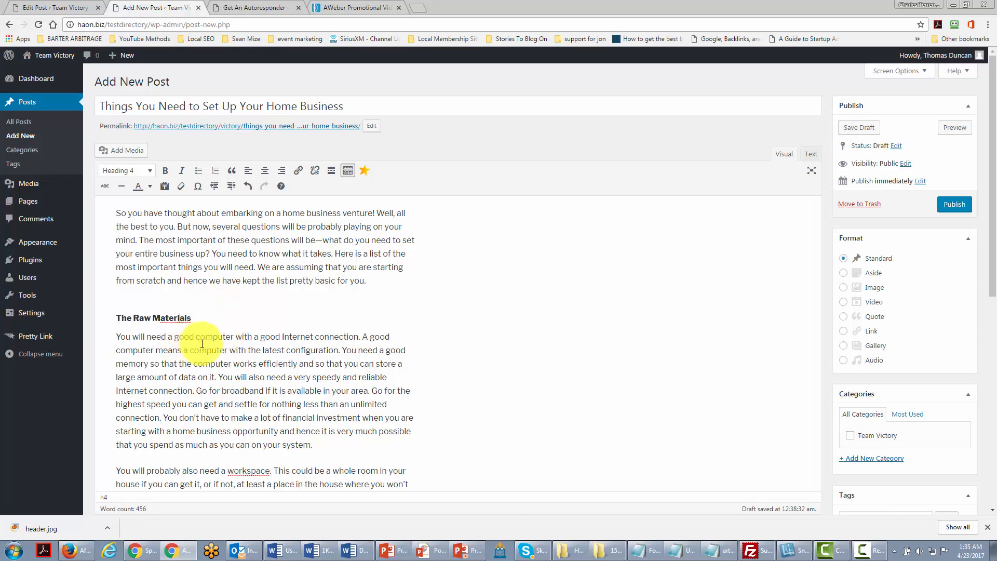
{"action": "left_click", "coordinate": [197, 390]}
{"action": "left_click_drag", "start_coordinate": [197, 391], "coordinate": [264, 390]}
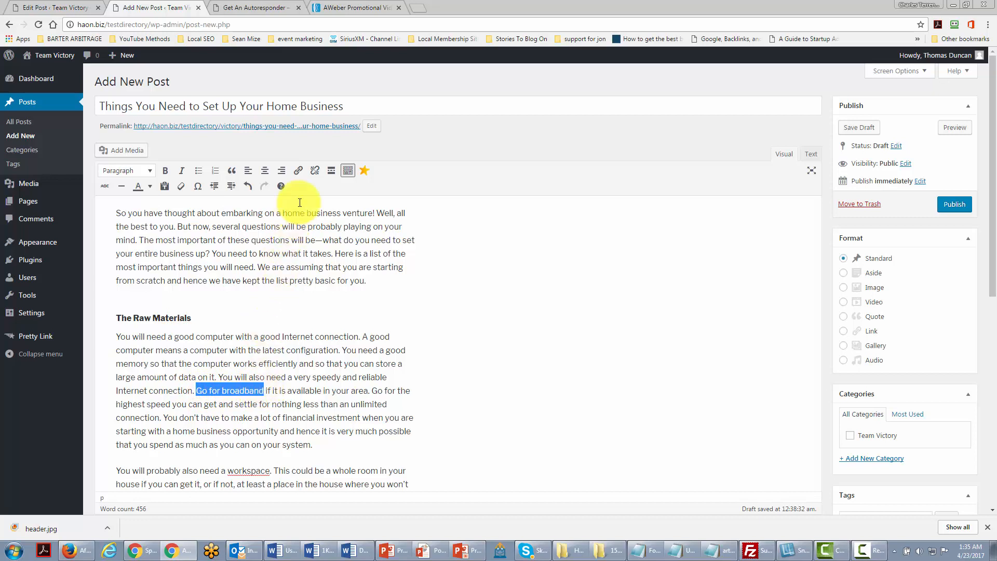
{"action": "left_click", "coordinate": [299, 174]}
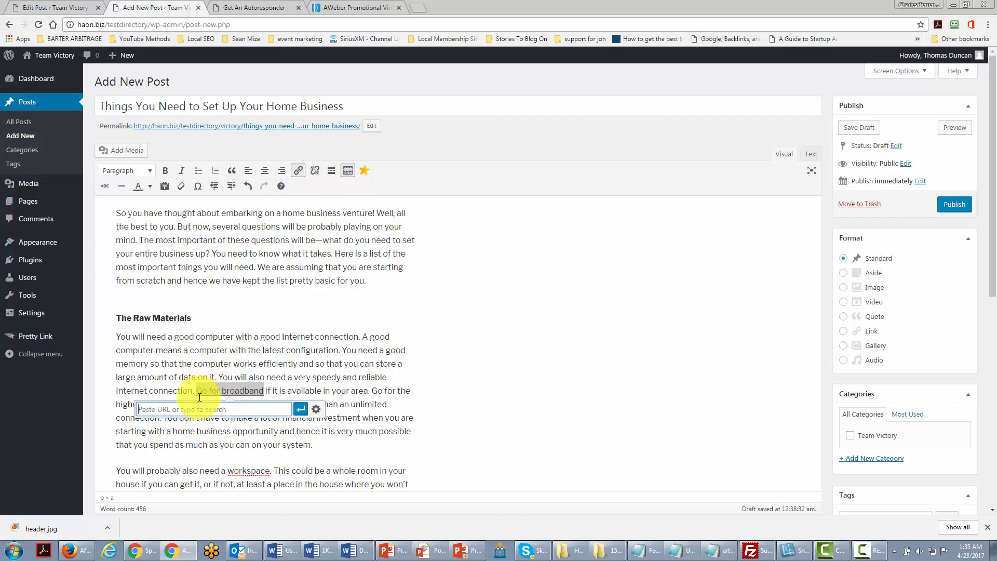
{"action": "type", "text": "http://"}
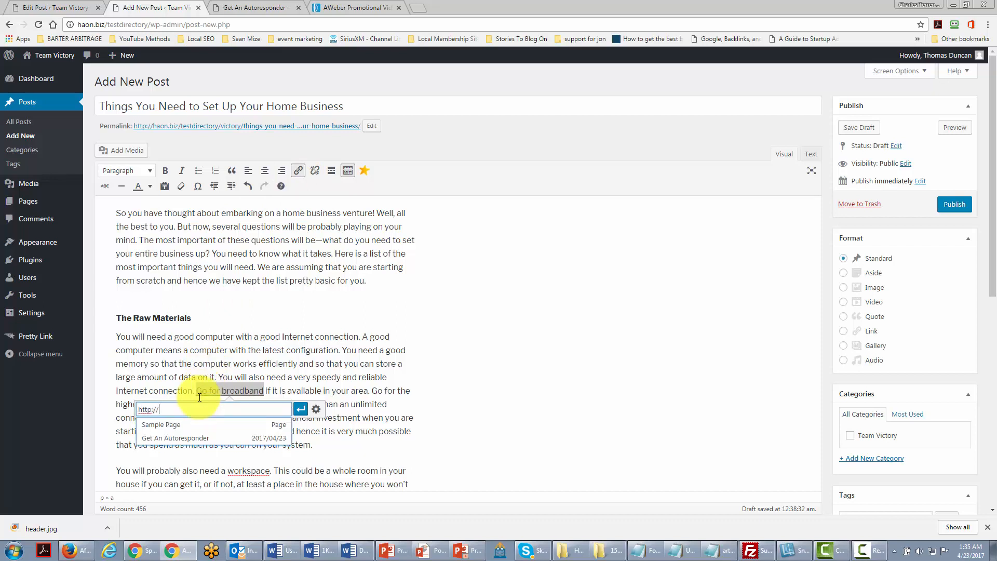
{"action": "type", "text": "google.com"}
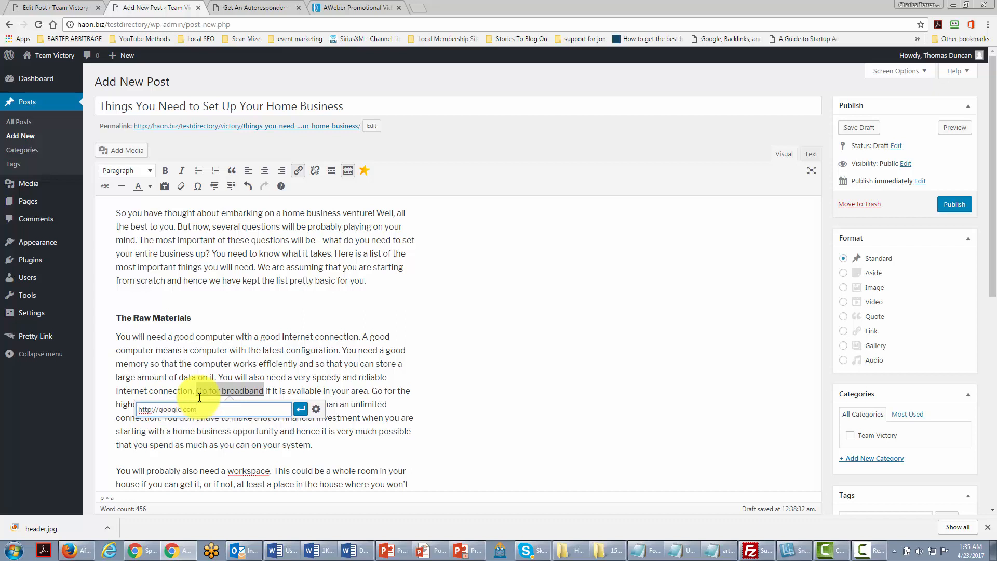
{"action": "left_click", "coordinate": [298, 409]}
{"action": "left_click", "coordinate": [288, 427]}
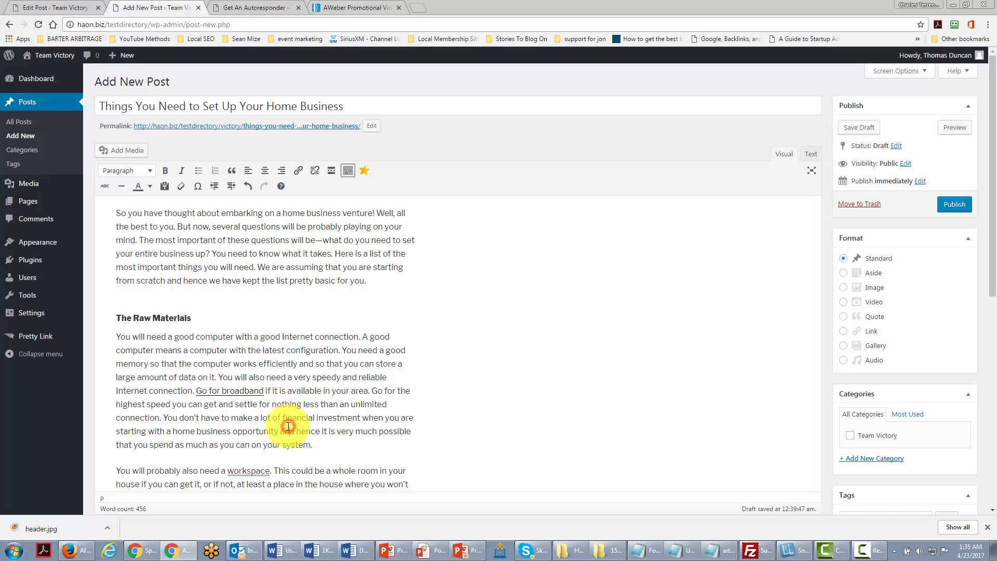
{"action": "scroll", "coordinate": [288, 426], "scroll_direction": "down", "scroll_amount": 7}
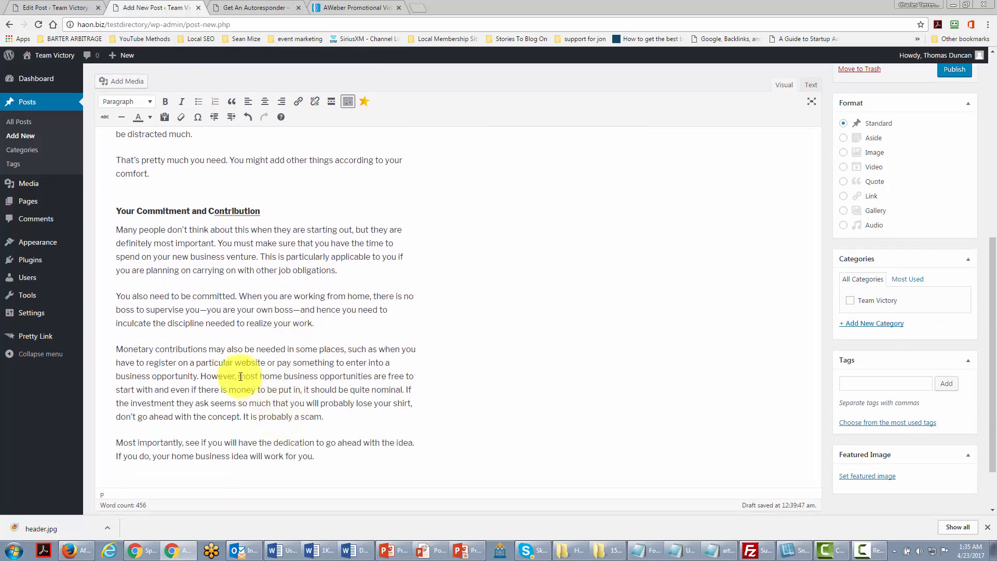
{"action": "left_click_drag", "start_coordinate": [238, 376], "coordinate": [317, 376]}
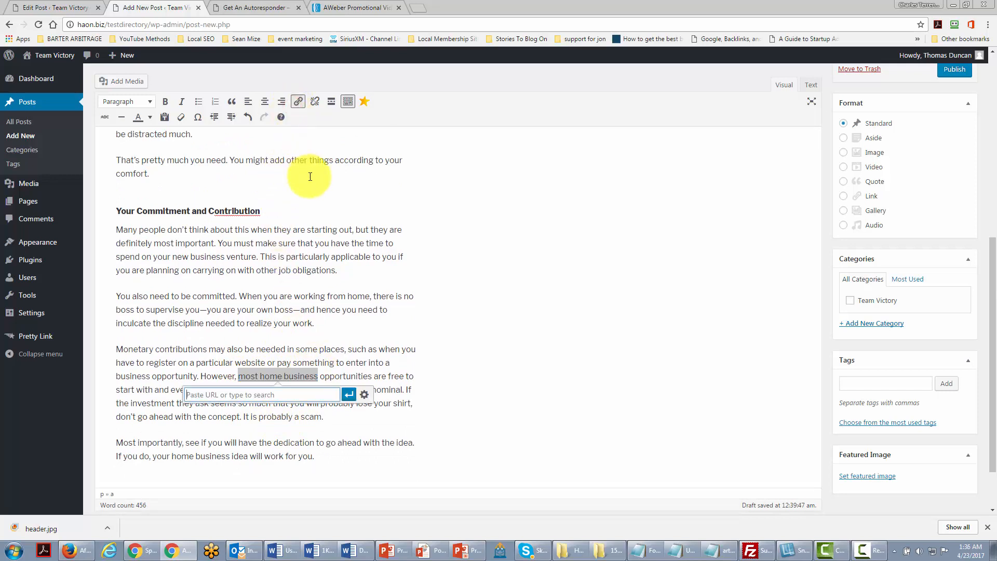
{"action": "type", "text": "http://google.com"}
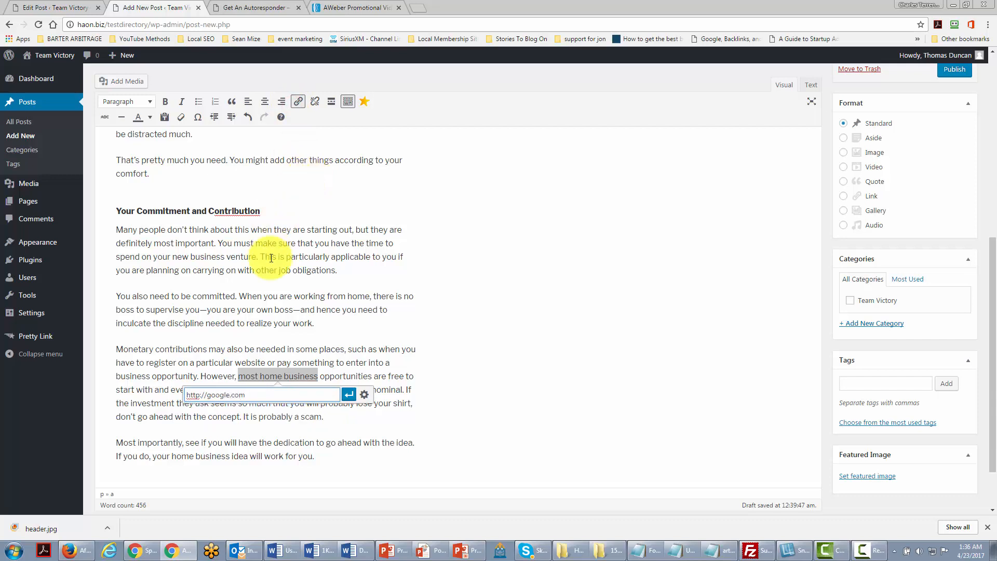
{"action": "left_click", "coordinate": [347, 396]}
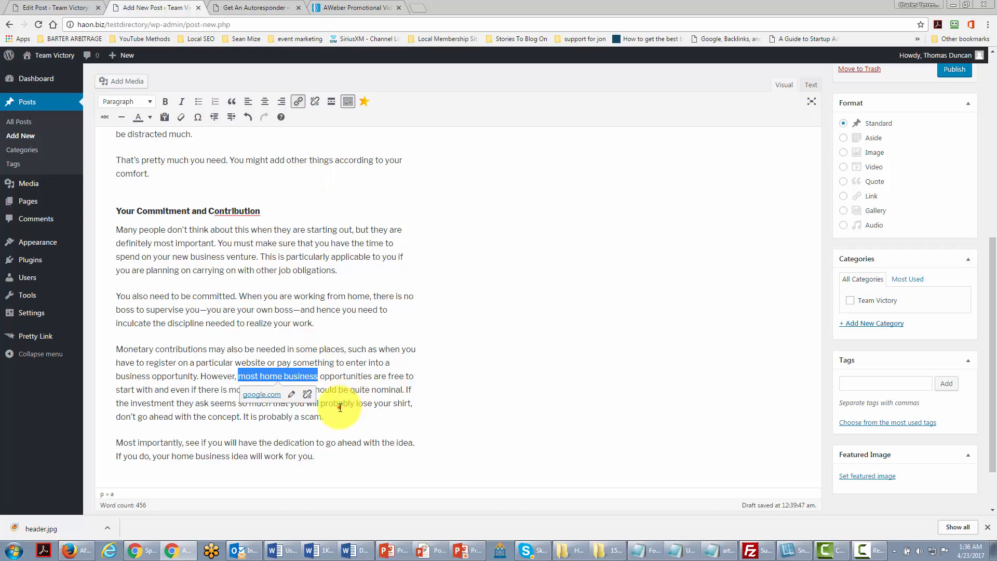
{"action": "left_click", "coordinate": [335, 404]}
{"action": "scroll", "coordinate": [340, 407], "scroll_direction": "up", "scroll_amount": 2}
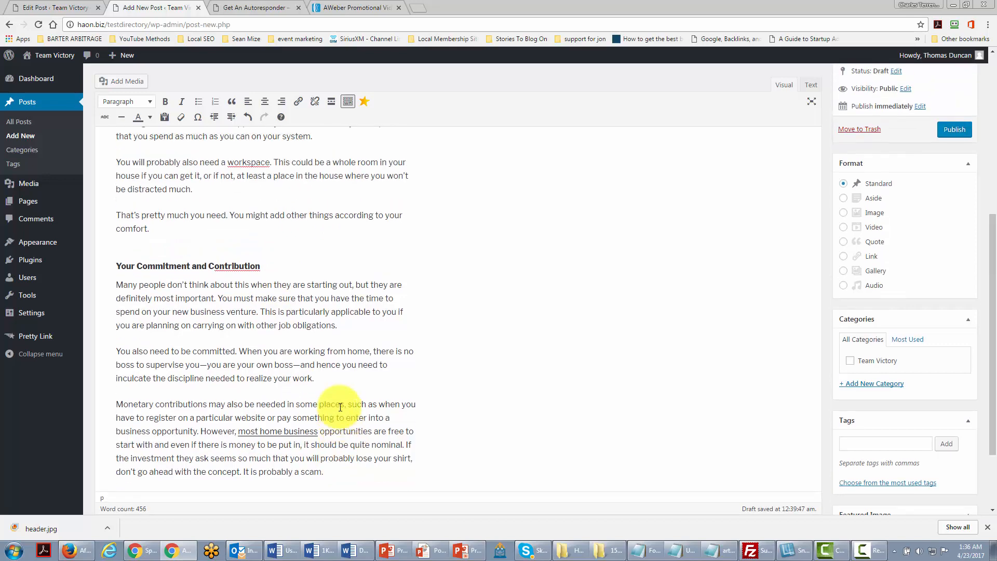
{"action": "scroll", "coordinate": [340, 407], "scroll_direction": "up", "scroll_amount": 3}
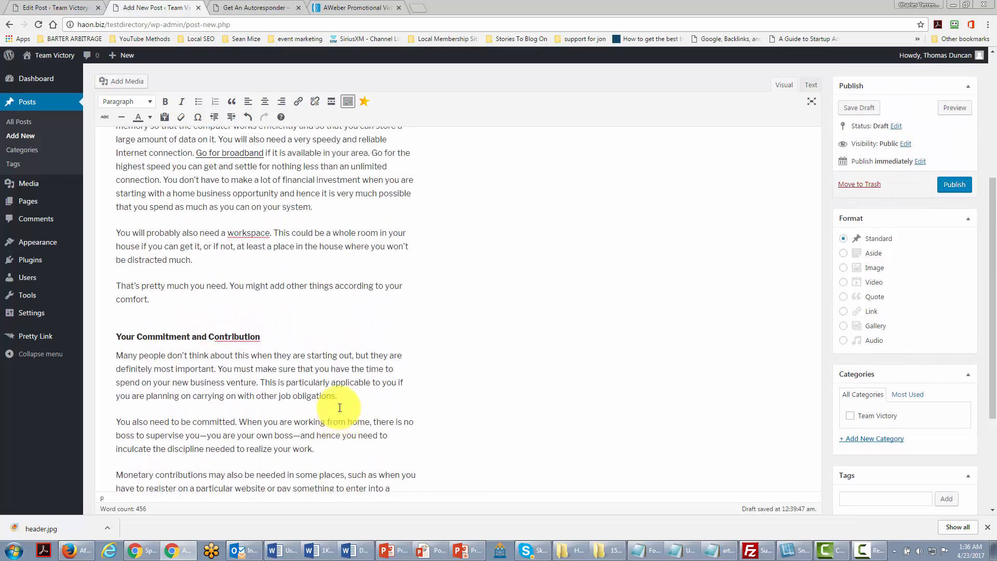
{"action": "scroll", "coordinate": [339, 407], "scroll_direction": "up", "scroll_amount": 1}
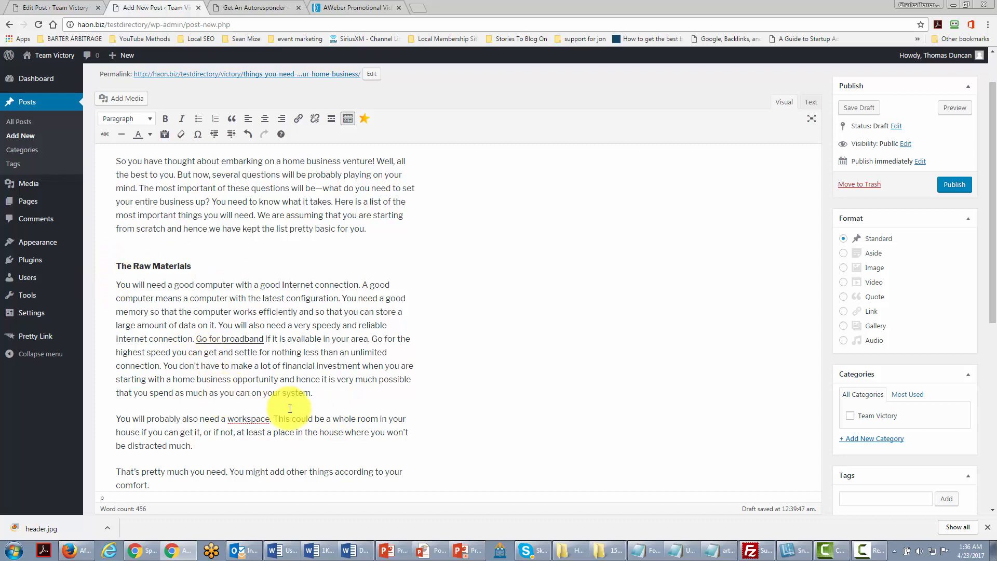
Upload the SEO word cloud image and insert it at medium size (300 × 195) before the first paragraph under "The Raw Materials"
{"action": "left_click", "coordinate": [117, 285]}
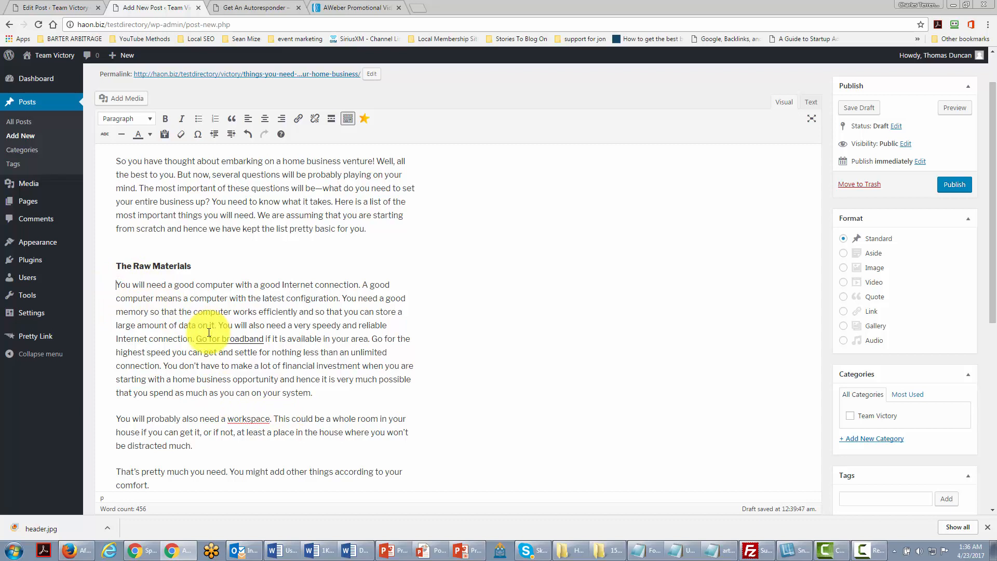
{"action": "left_click", "coordinate": [127, 100]}
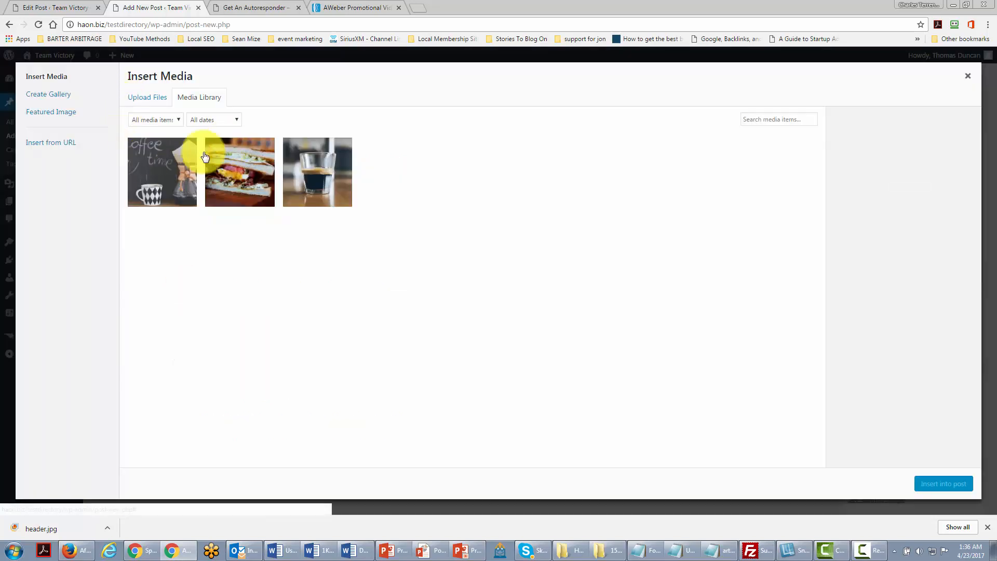
{"action": "left_click", "coordinate": [147, 98]}
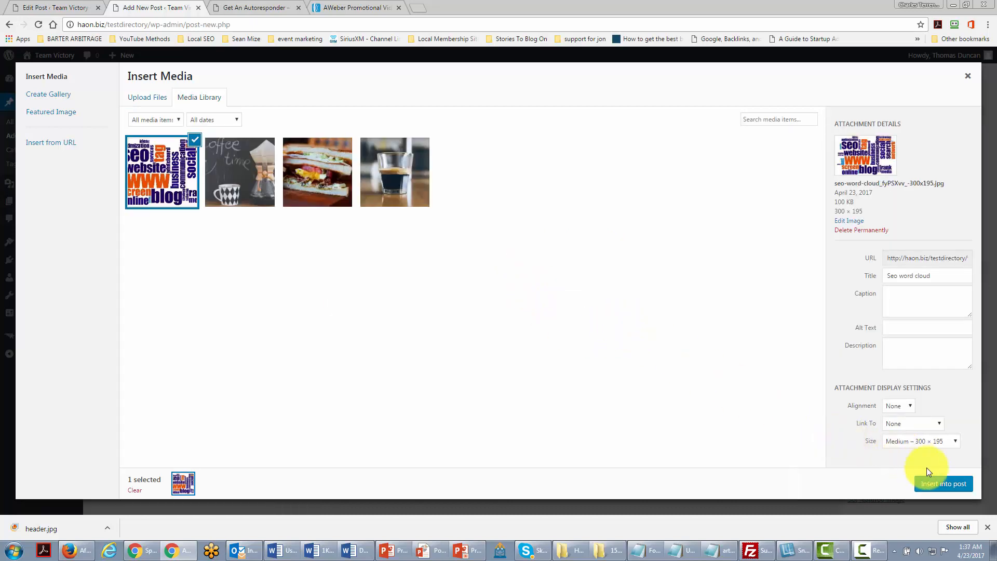
{"action": "left_click", "coordinate": [931, 484]}
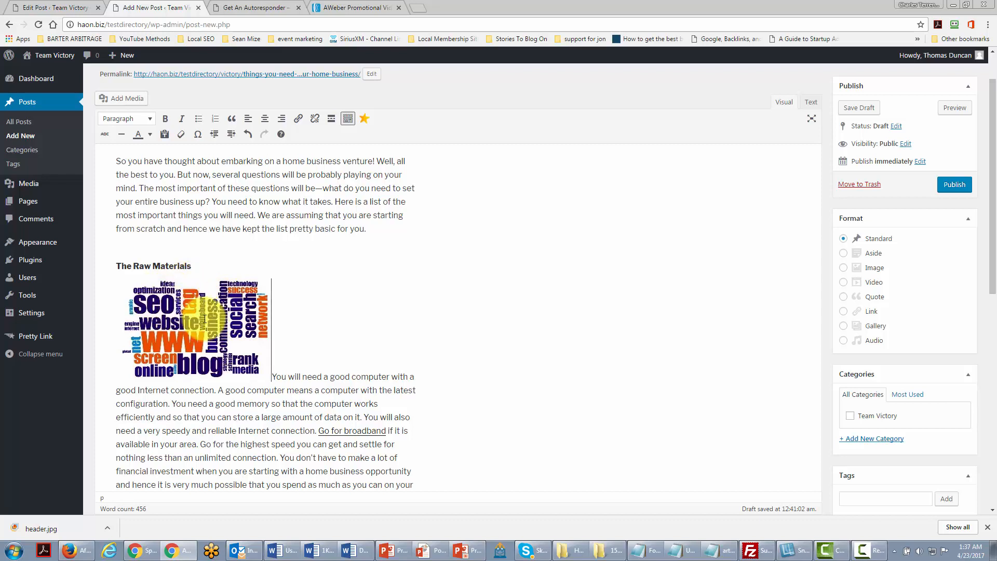
Align the word cloud image to the left so the Raw Materials text wraps around it
{"action": "left_click", "coordinate": [182, 310]}
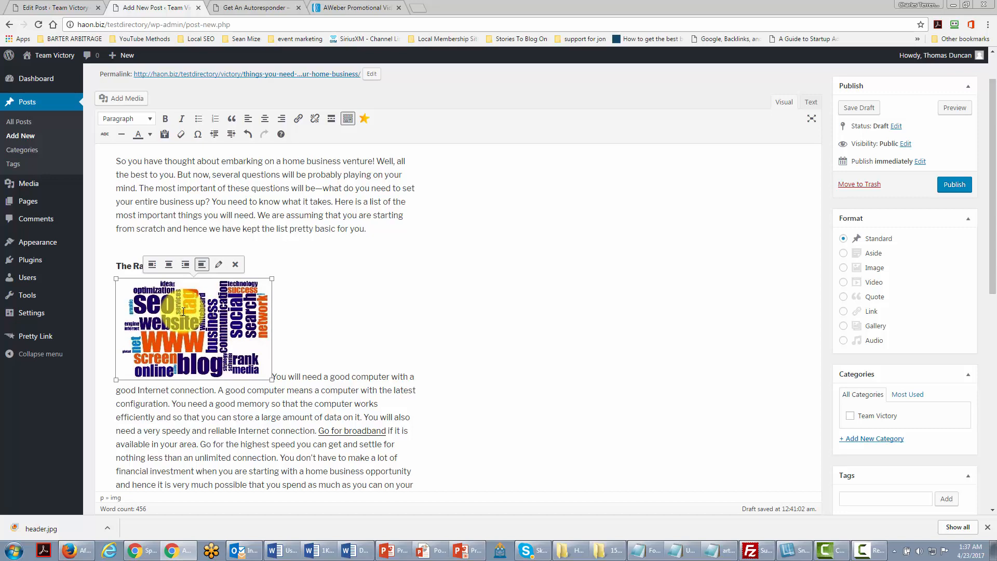
{"action": "left_click", "coordinate": [219, 265]}
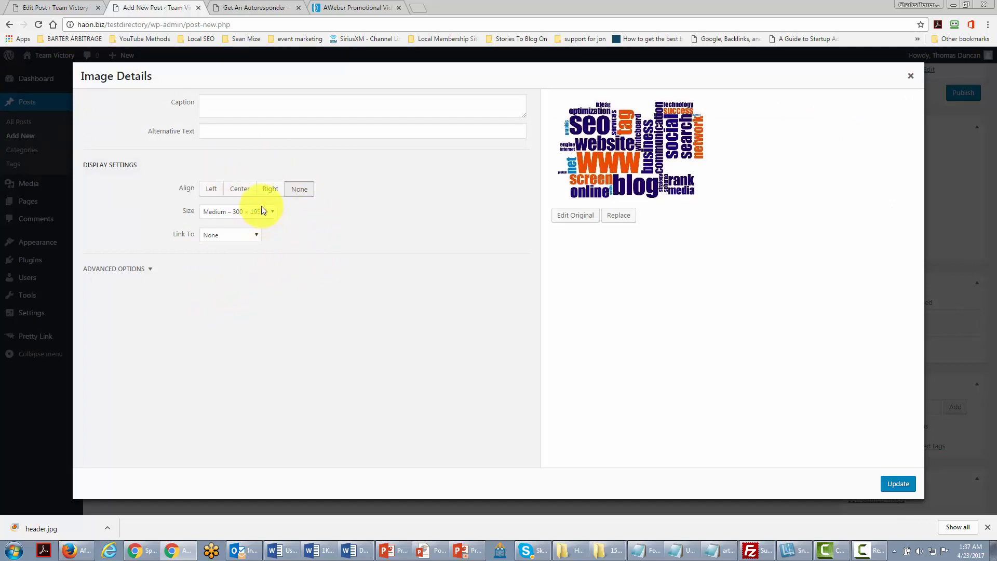
{"action": "left_click", "coordinate": [211, 190]}
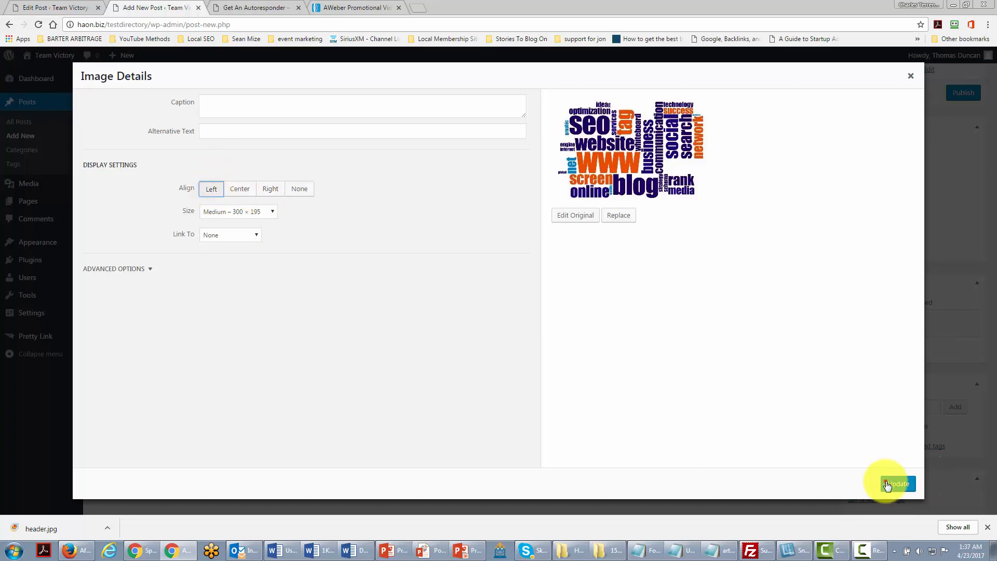
{"action": "left_click", "coordinate": [887, 485]}
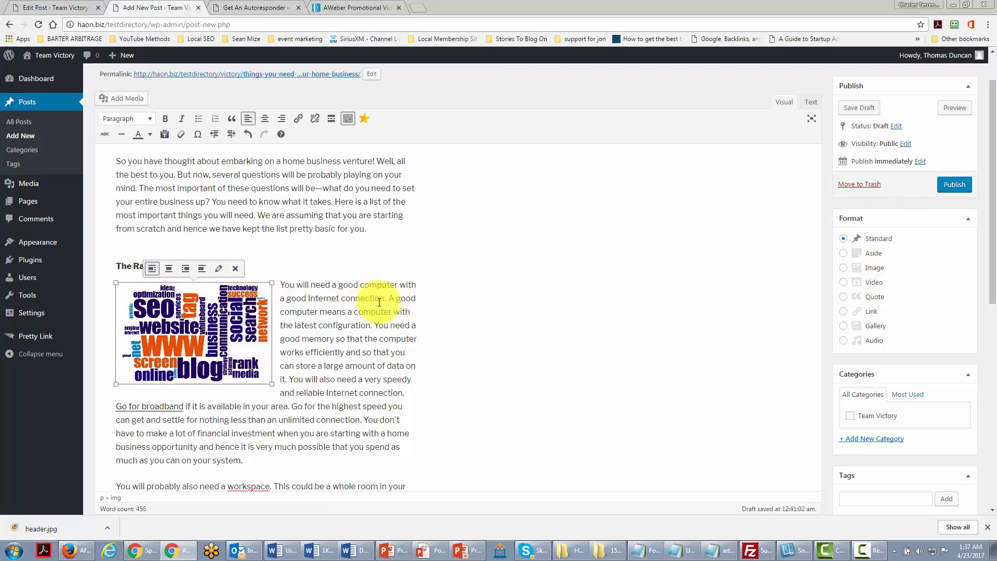
Publish the post and view the published page on the site
{"action": "left_click", "coordinate": [954, 186]}
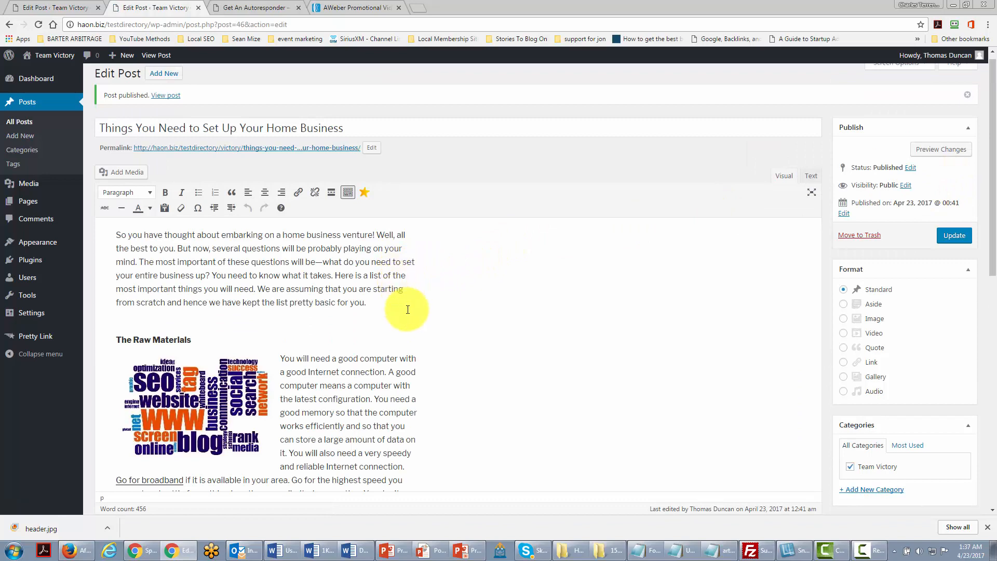
{"action": "left_click", "coordinate": [169, 101]}
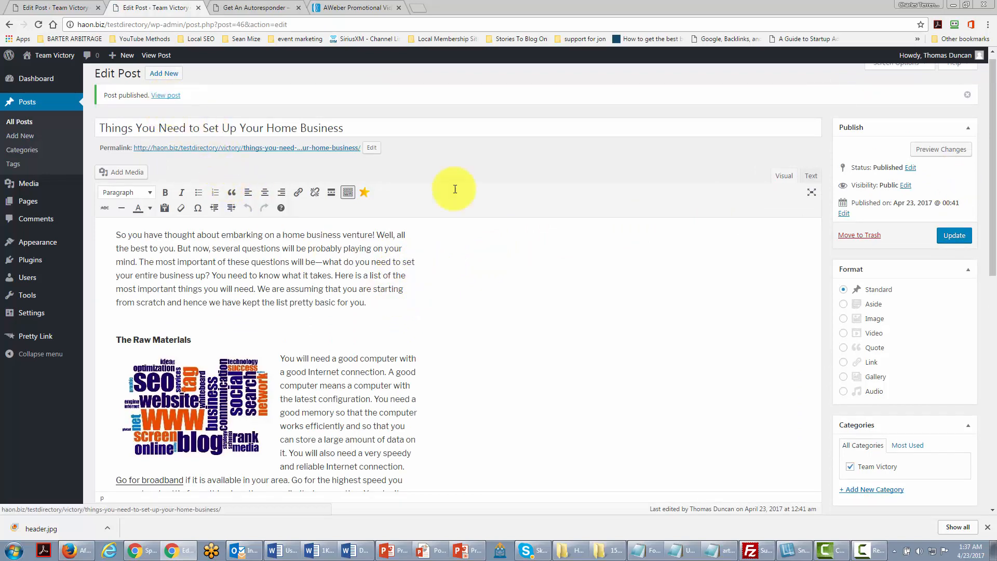
{"action": "scroll", "coordinate": [262, 200], "scroll_direction": "down", "scroll_amount": 3}
{"action": "scroll", "coordinate": [262, 200], "scroll_direction": "down", "scroll_amount": 10}
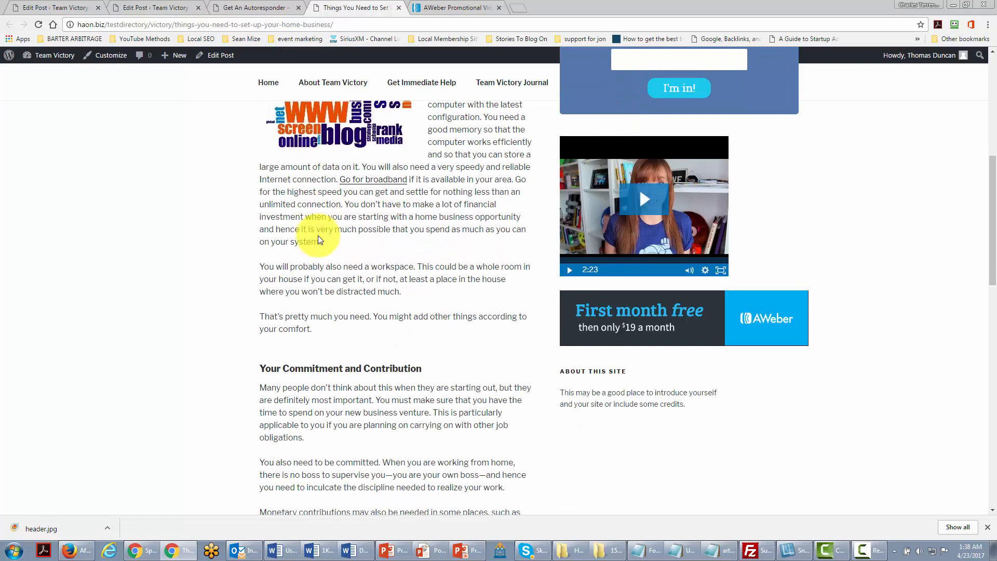
{"action": "scroll", "coordinate": [362, 286], "scroll_direction": "up", "scroll_amount": 4}
{"action": "scroll", "coordinate": [365, 287], "scroll_direction": "up", "scroll_amount": 10}
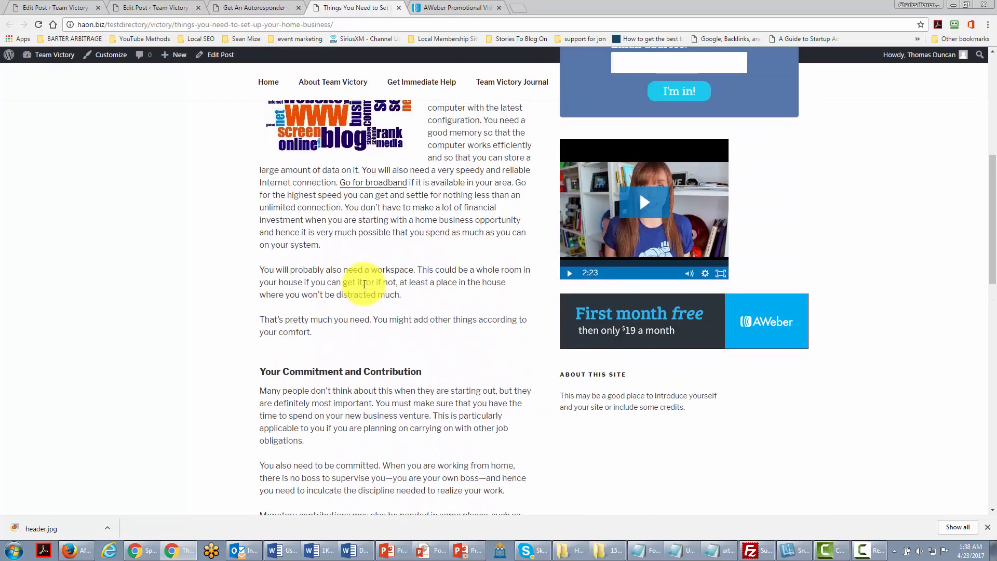
{"action": "scroll", "coordinate": [365, 283], "scroll_direction": "down", "scroll_amount": 2}
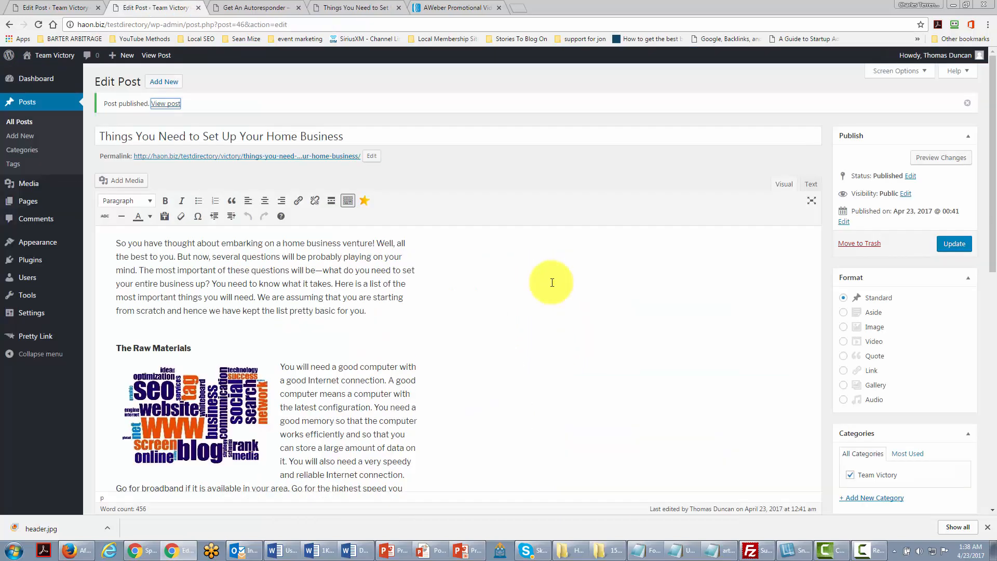
Add a new category named "events" to the post, with no parent category
{"action": "scroll", "coordinate": [579, 306], "scroll_direction": "down", "scroll_amount": 1}
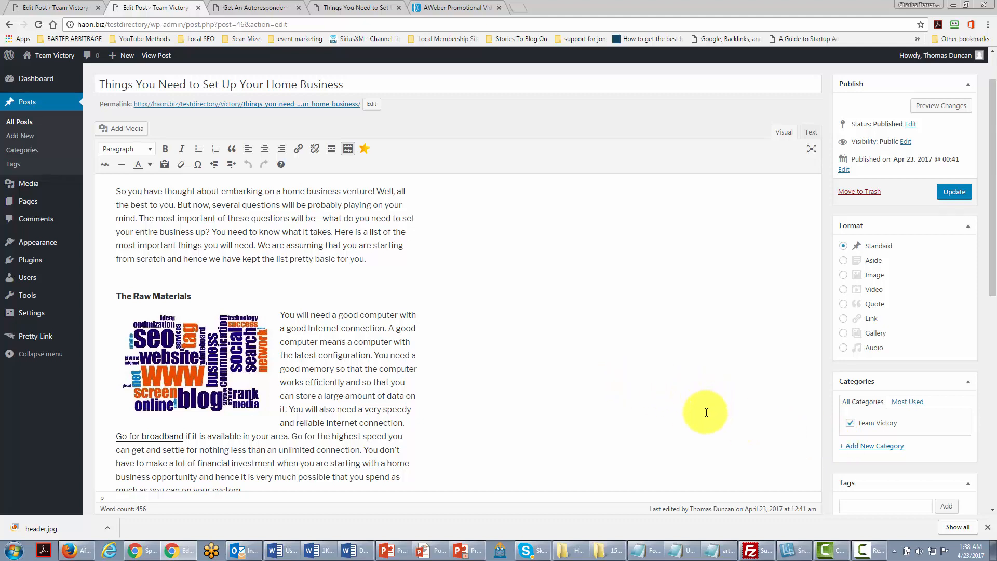
{"action": "left_click", "coordinate": [871, 448]}
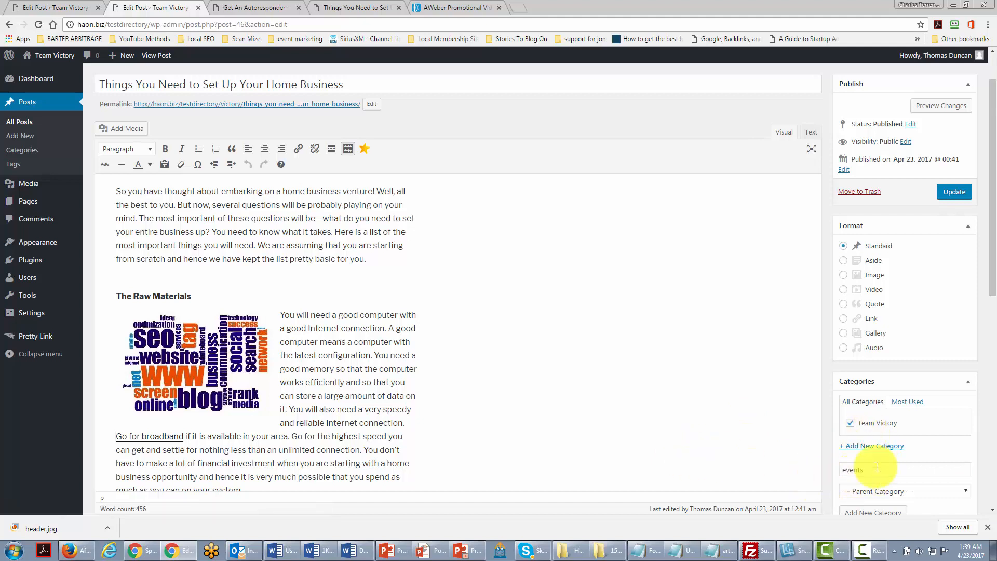
{"action": "scroll", "coordinate": [866, 471], "scroll_direction": "down", "scroll_amount": 1}
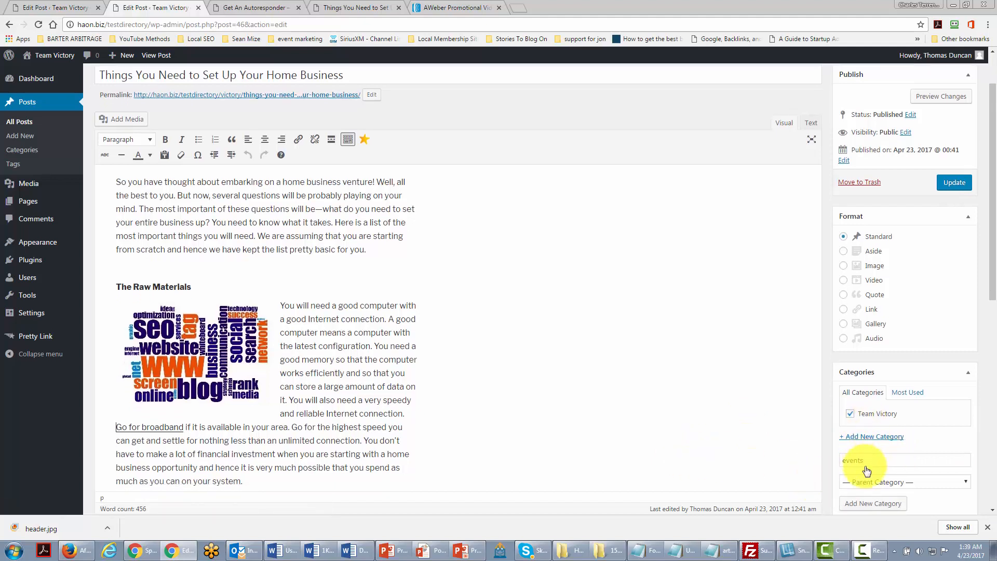
{"action": "scroll", "coordinate": [866, 470], "scroll_direction": "down", "scroll_amount": 2}
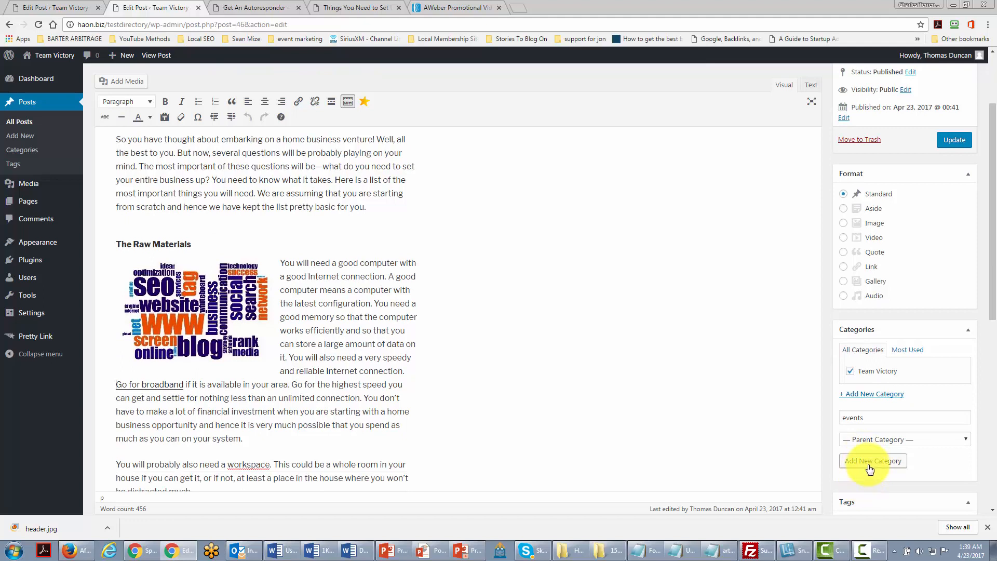
{"action": "left_click", "coordinate": [870, 467]}
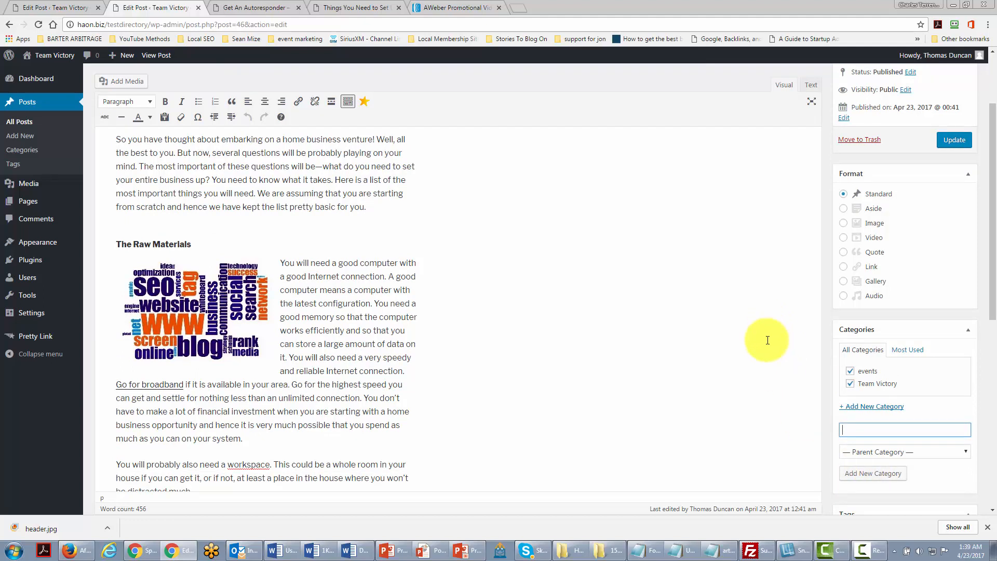
Remove the post from the Team Victory category and update the published post
{"action": "left_click", "coordinate": [850, 385]}
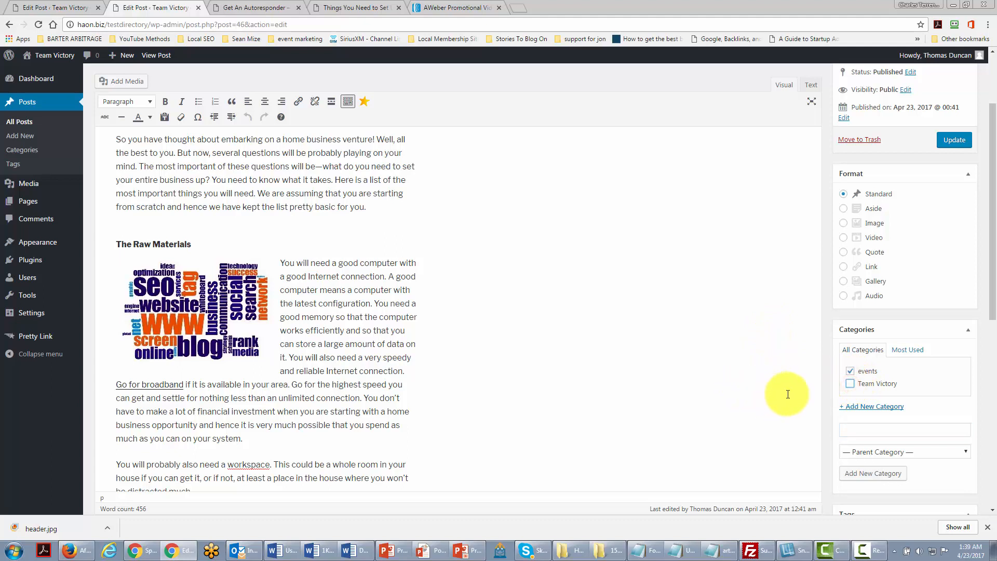
{"action": "left_click", "coordinate": [945, 142]}
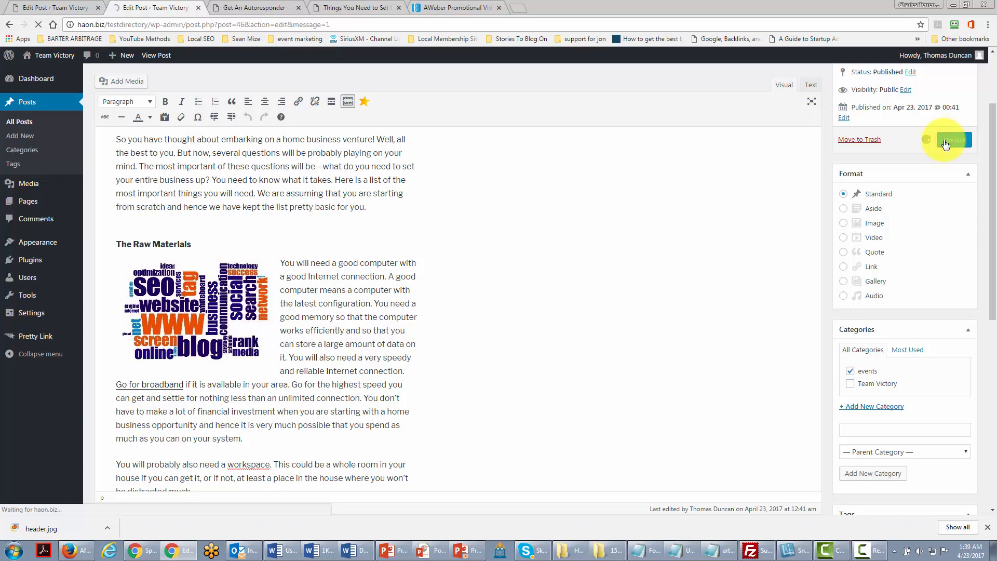